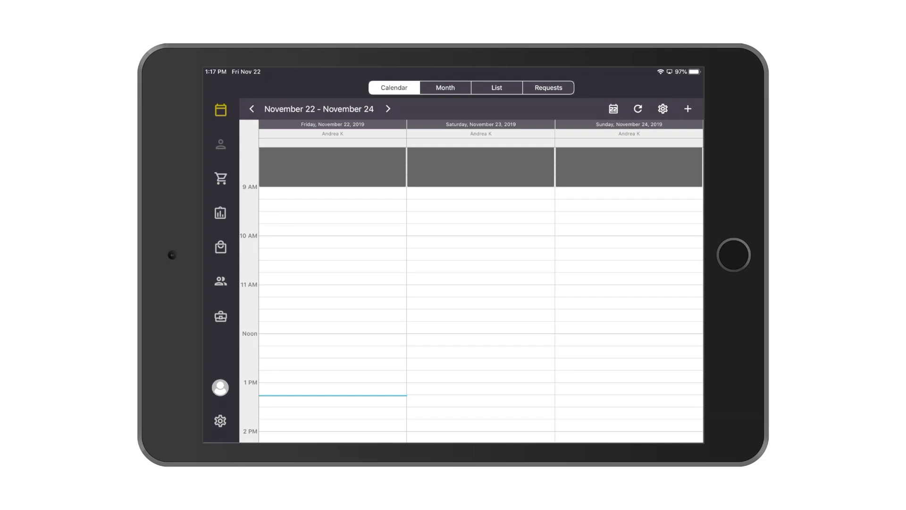
Switch from the appointment calendar to the client list via the sidebar.
left_click(220, 144)
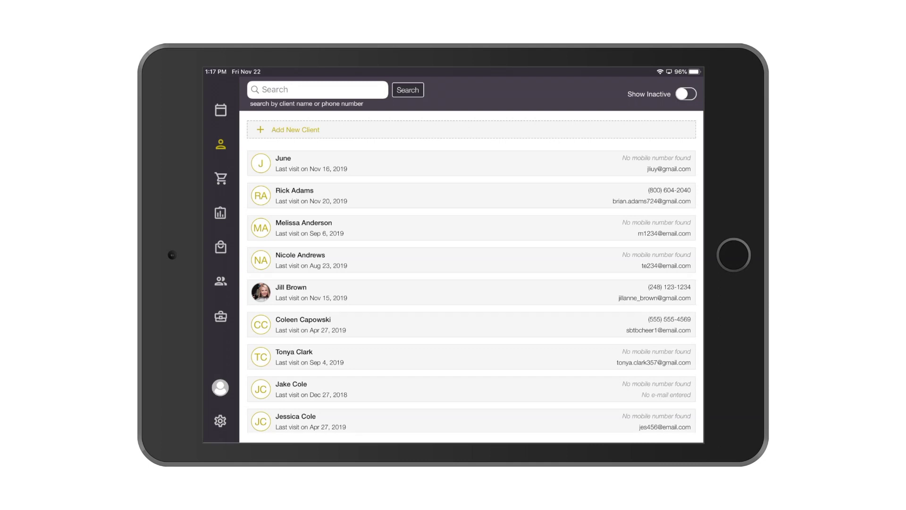
Pull down on the client list to refresh it.
left_click_drag(364, 121, 363, 284)
left_click(296, 129)
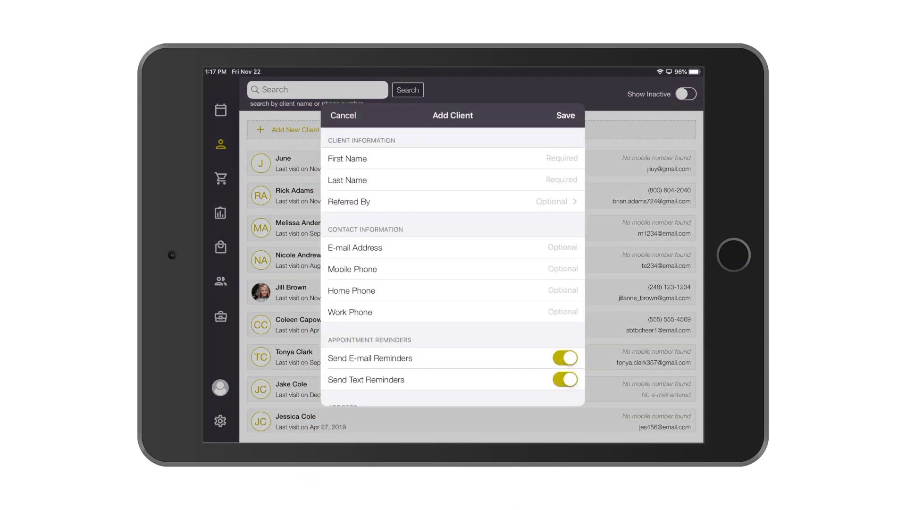
left_click(496, 158)
key("Return")
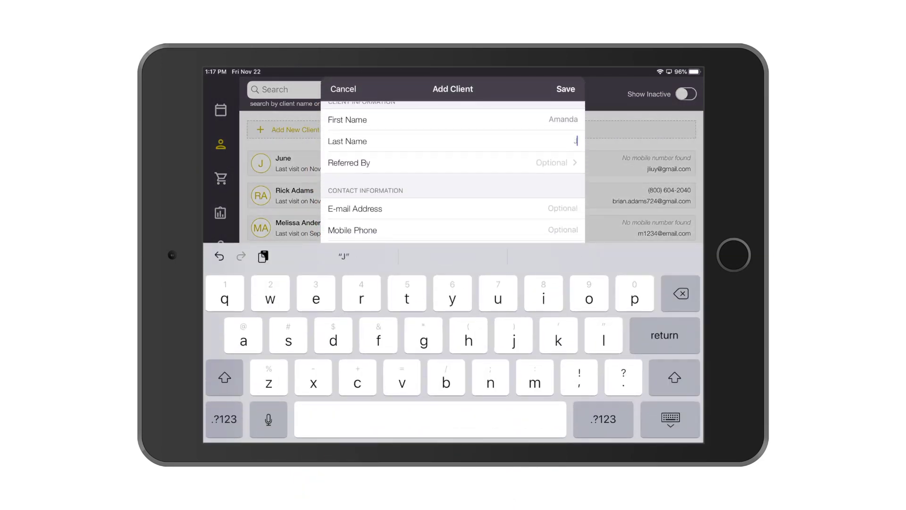
key("Return")
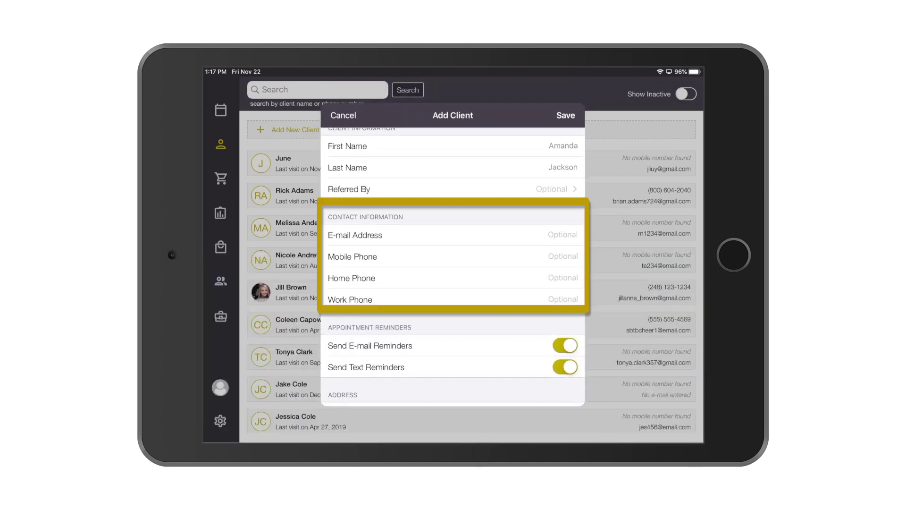
left_click(495, 257)
key("Return")
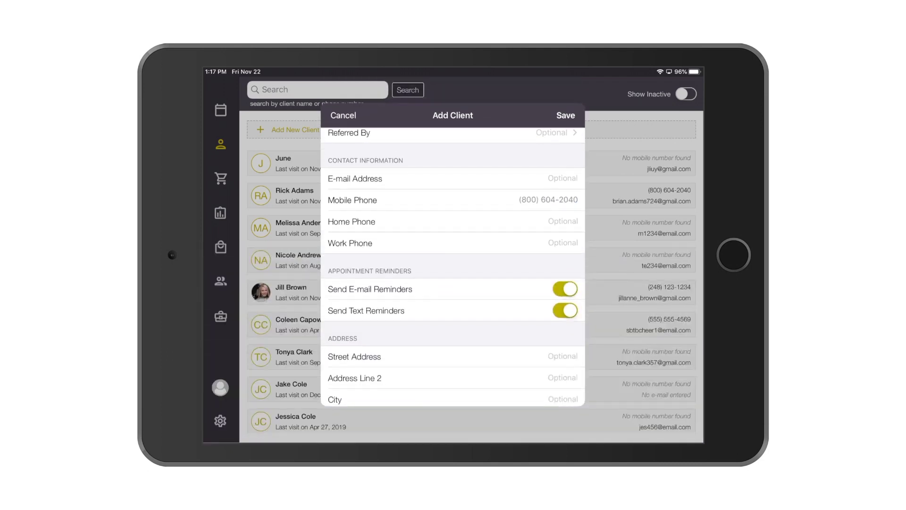
left_click(565, 289)
scroll(453, 283, "down", 3)
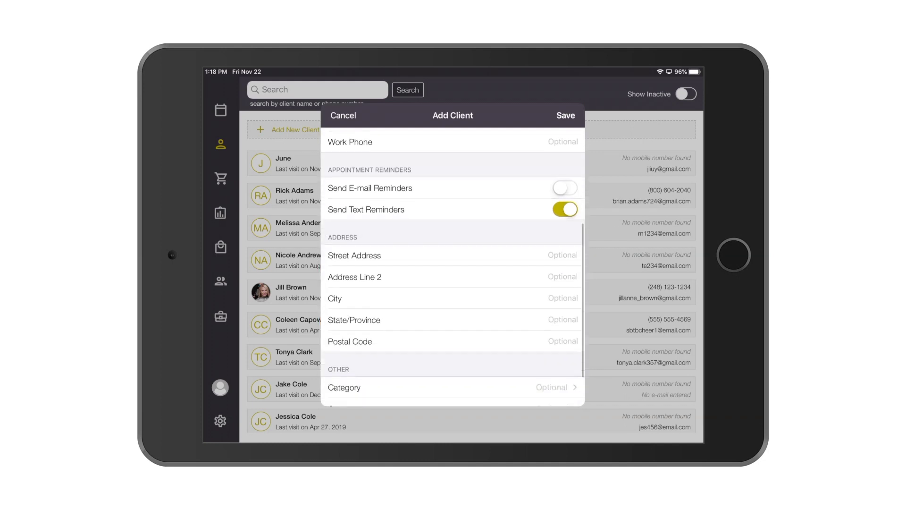
scroll(453, 283, "down", 3)
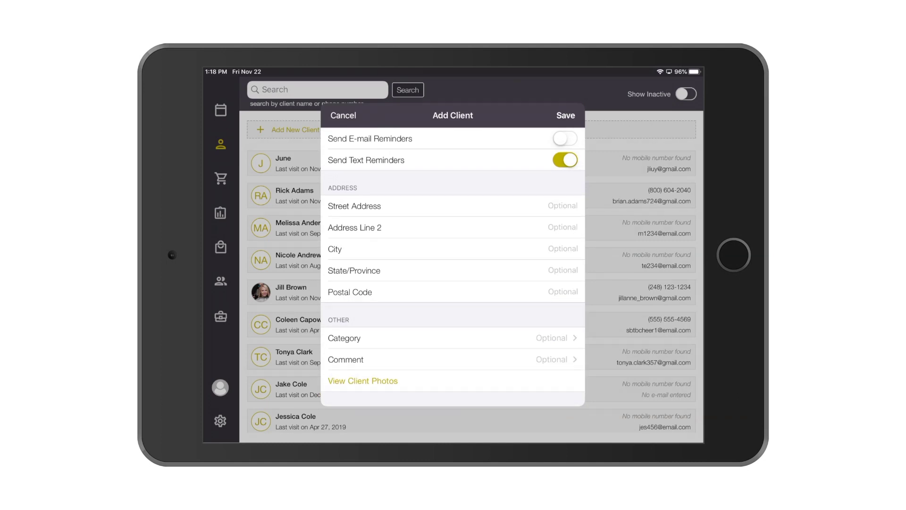
left_click(566, 115)
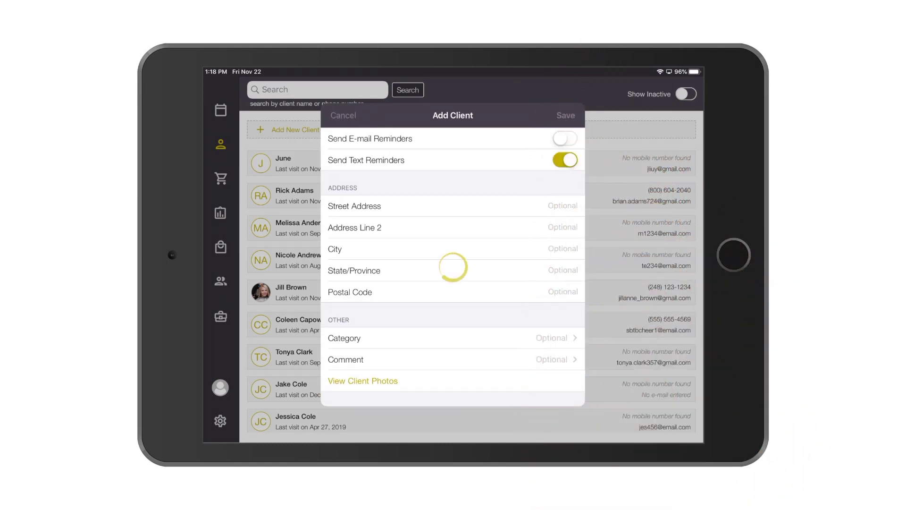